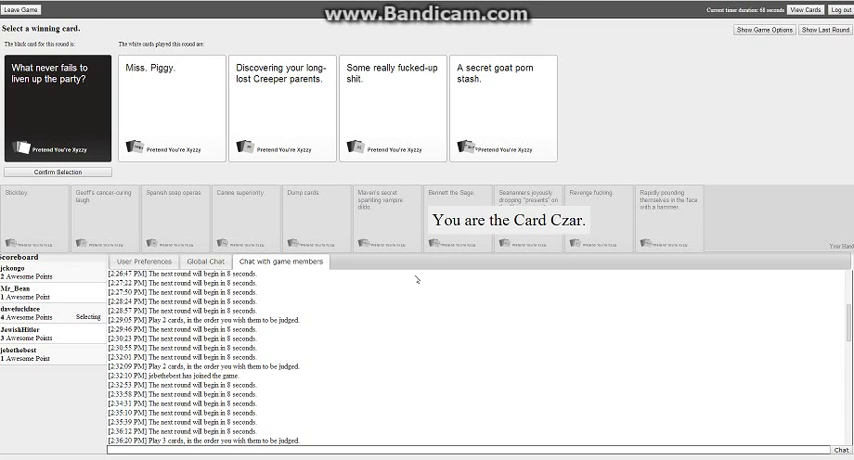
# - Switch from the secret goat stash card and crown 'Some really fucked-up shit.' the winner
pyautogui.click(483, 135)
pyautogui.click(380, 133)
pyautogui.click(57, 172)
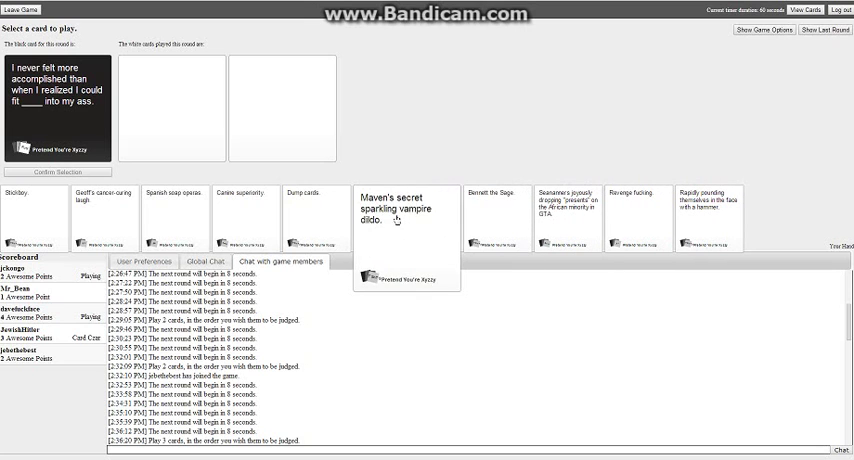
# - Submit 'Maven's secret sparkling vampire dildo.' as your white card answer
pyautogui.click(423, 223)
pyautogui.click(57, 172)
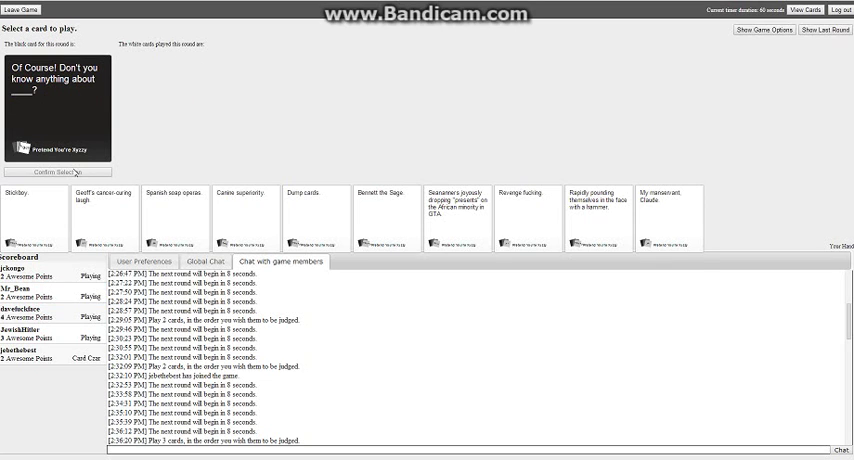
# - Submit 'Revenge fucking.' as the answer to the 'Don't you know anything about' card
pyautogui.click(538, 222)
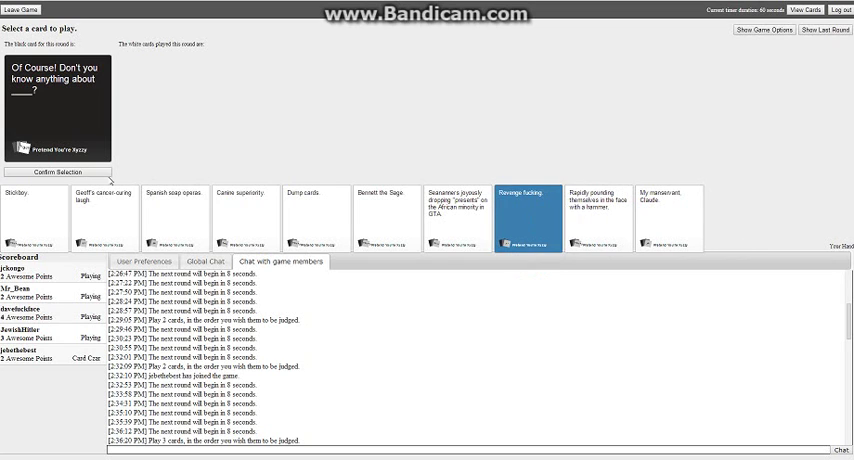
pyautogui.click(58, 172)
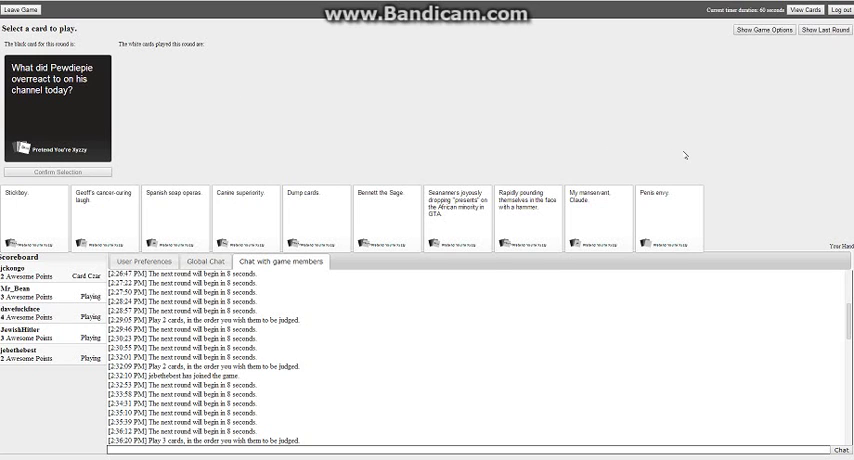
# - Submit 'Penis envy.' as your answer to the Pewdiepie card
pyautogui.click(673, 207)
pyautogui.click(57, 172)
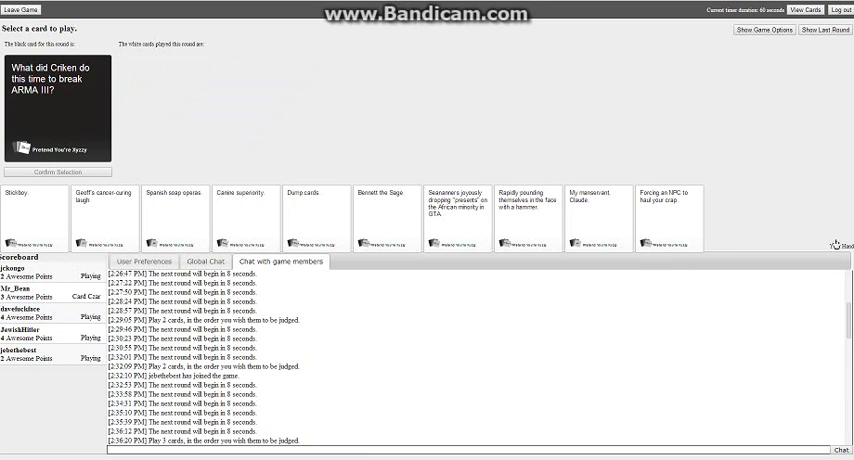
# - Submit 'Forcing an NPC to haul your crap.' for the ARMA III round
pyautogui.click(680, 215)
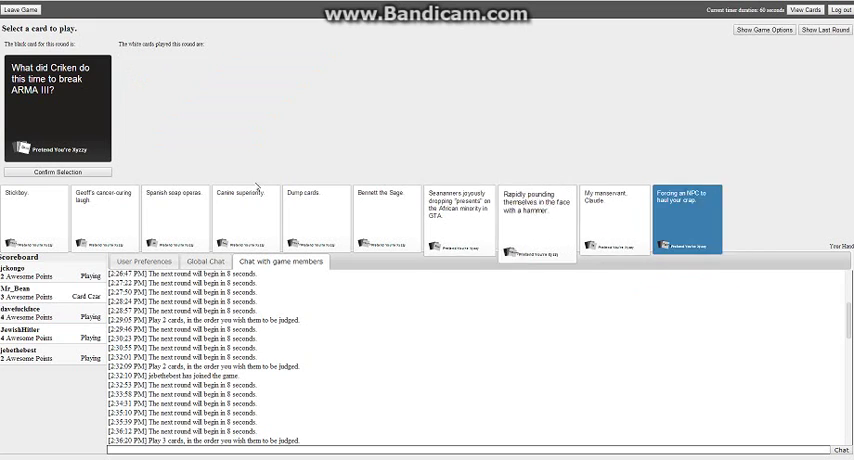
pyautogui.click(57, 171)
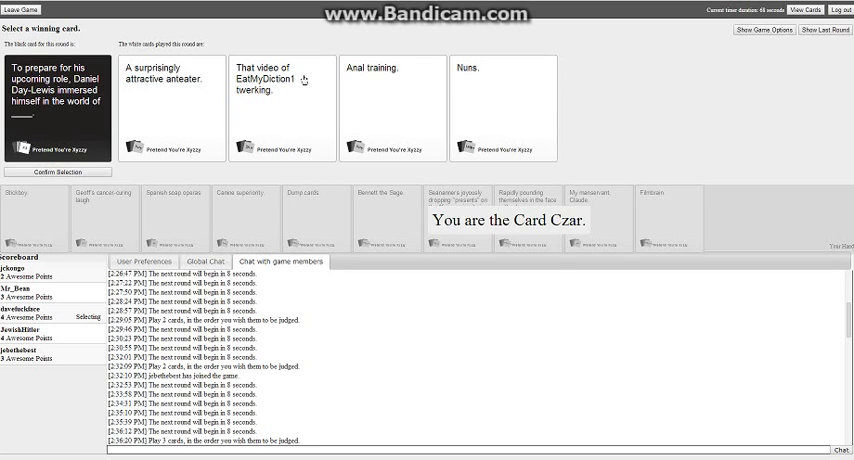
# - Confirm 'Nuns.' as the winning white card for the Daniel Day-Lewis round
pyautogui.click(519, 96)
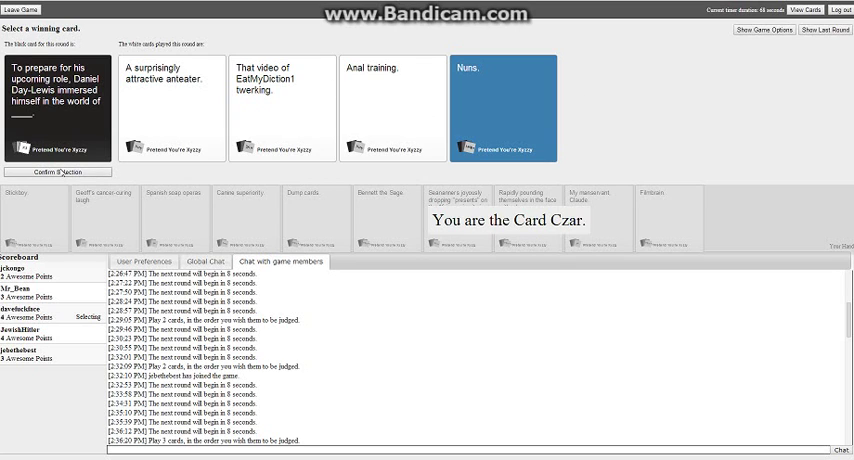
pyautogui.click(58, 172)
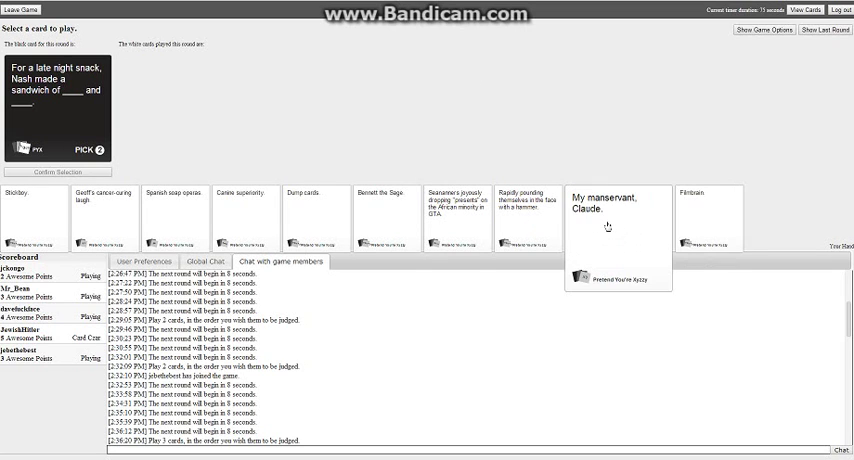
# - Answer the Nash late-night snack card with 'My manservant, Claude.' and 'Spanish soap operas.'
pyautogui.click(607, 225)
pyautogui.click(57, 172)
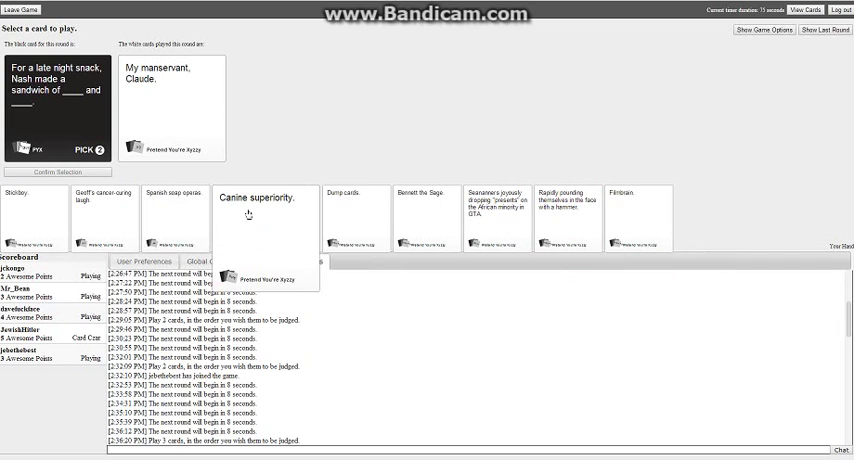
pyautogui.click(165, 220)
pyautogui.click(57, 172)
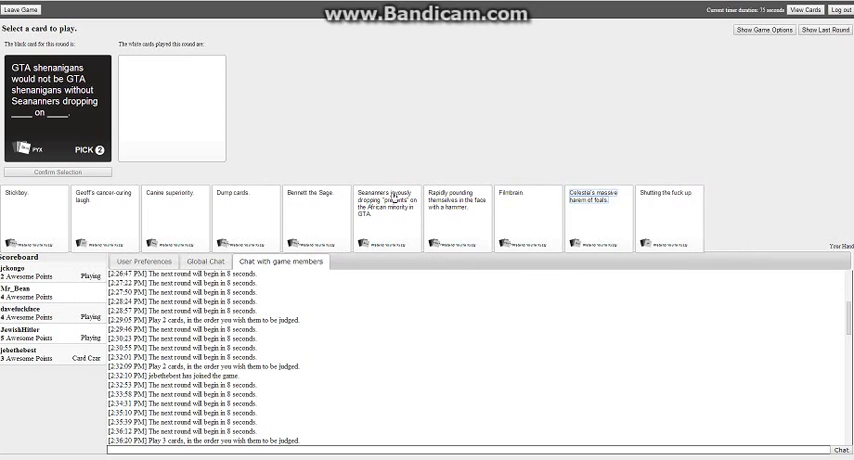
# - Submit 'Celestia's massive harem of foals' and 'Stickboy' for the GTA shenanigans card
pyautogui.click(600, 215)
pyautogui.click(70, 172)
pyautogui.click(30, 215)
pyautogui.click(57, 172)
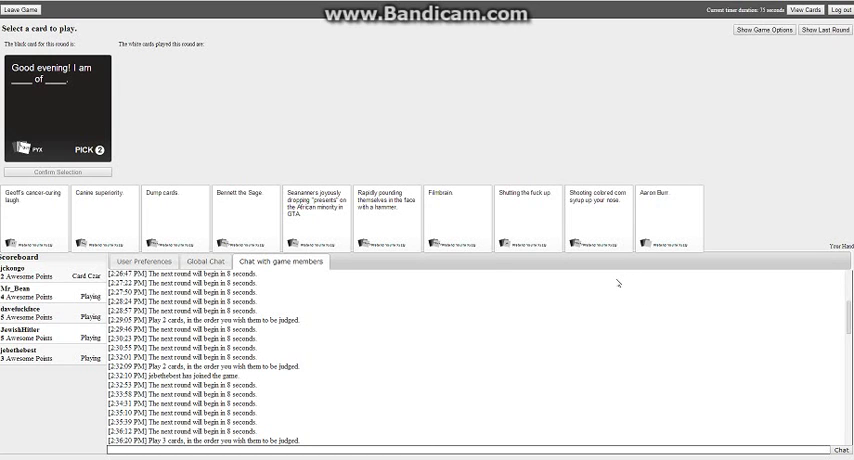
# - Submit 'Shutting the fuck up' first, then 'Canine superiority' as the second answer
pyautogui.click(524, 212)
pyautogui.click(88, 174)
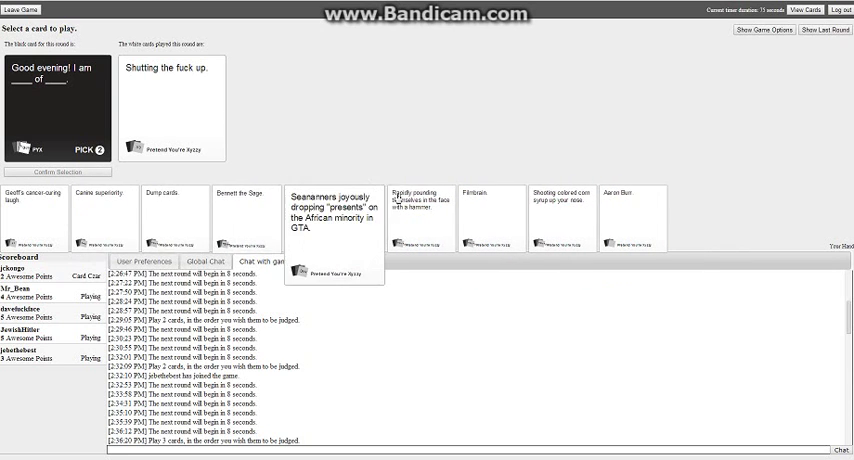
pyautogui.click(98, 210)
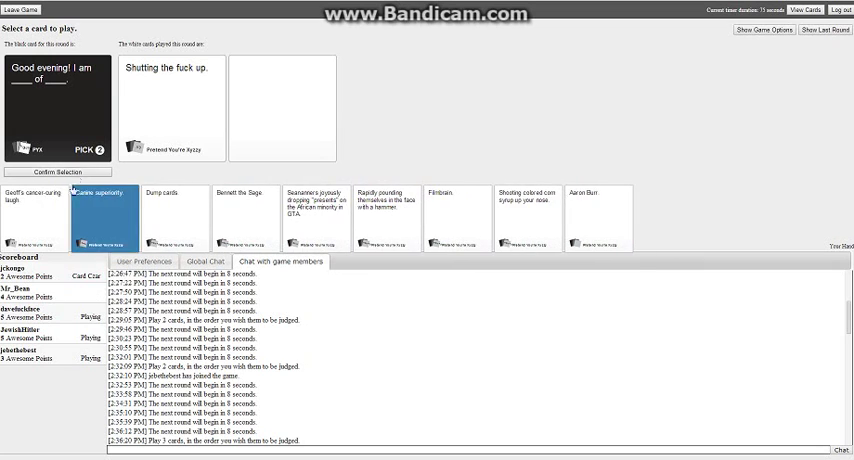
pyautogui.click(58, 172)
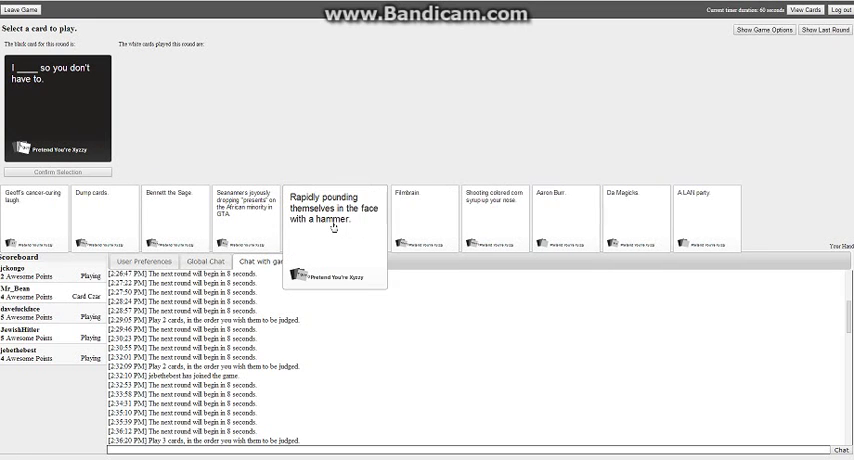
pyautogui.moveTo(387, 217)
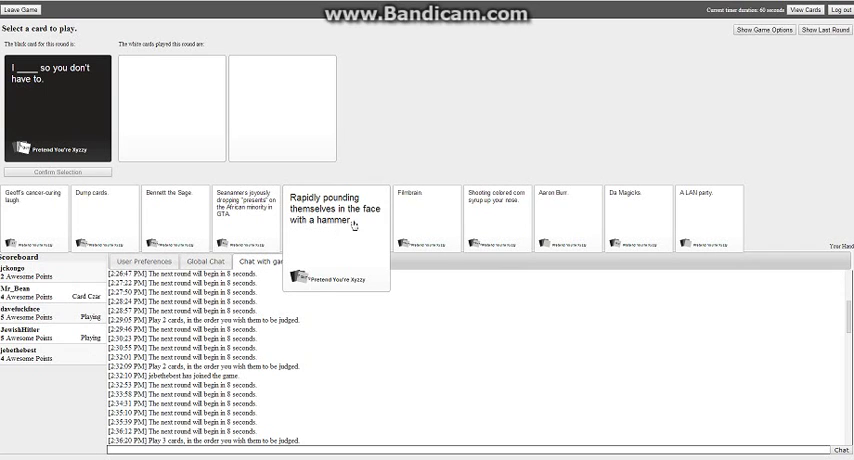
# - Submit the 'Filmbrain' card for the 'I ___ so you don't have to' round
pyautogui.click(400, 205)
pyautogui.click(57, 172)
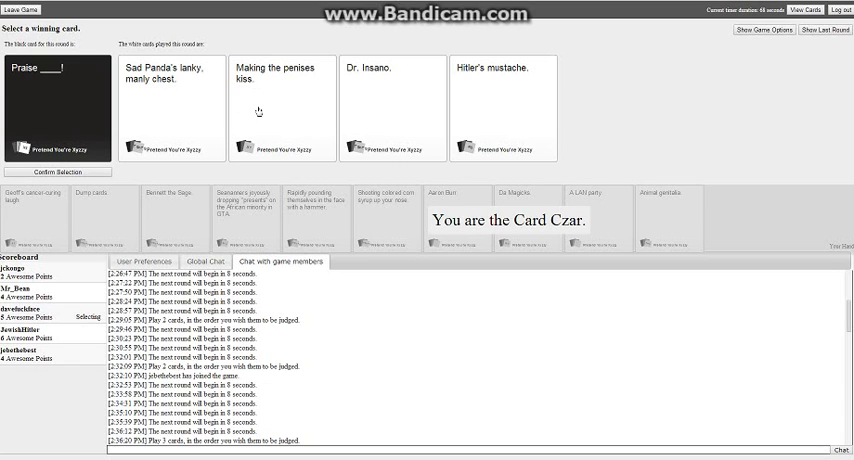
# - As Card Czar, pick 'Hitler's mustache.' as the Praise round winner
pyautogui.click(503, 100)
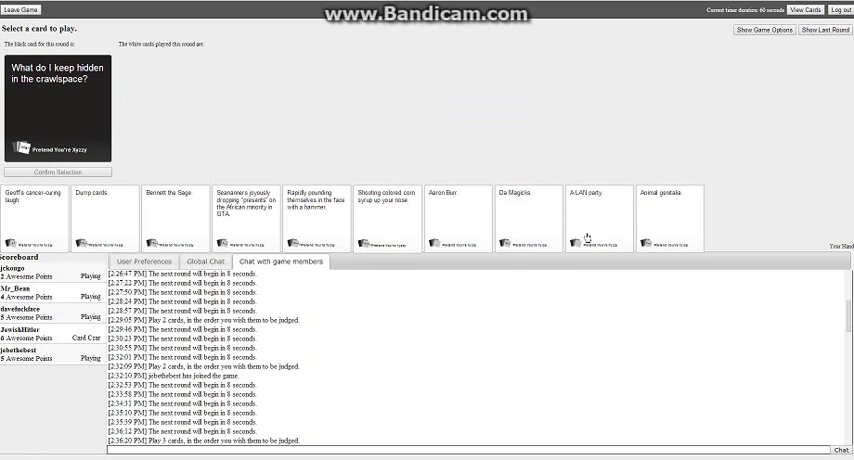
# - Submit 'Animal genitalia' as the answer to the crawlspace black card
pyautogui.moveTo(600, 218)
pyautogui.click(700, 215)
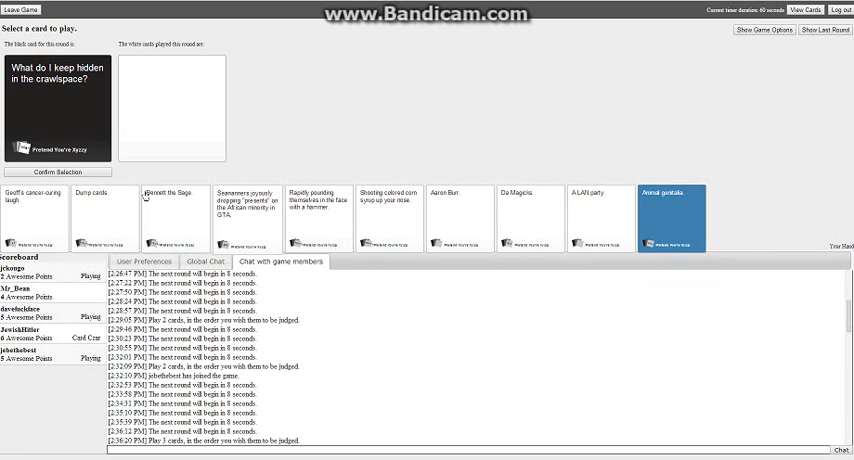
pyautogui.click(90, 172)
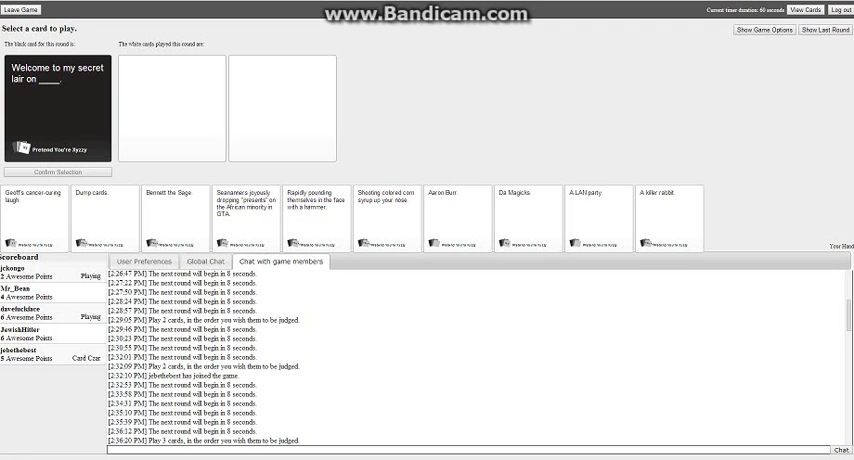
# - Submit 'A killer rabbit' as the answer to 'Welcome to my secret lair on ____.'
pyautogui.click(705, 214)
pyautogui.click(58, 172)
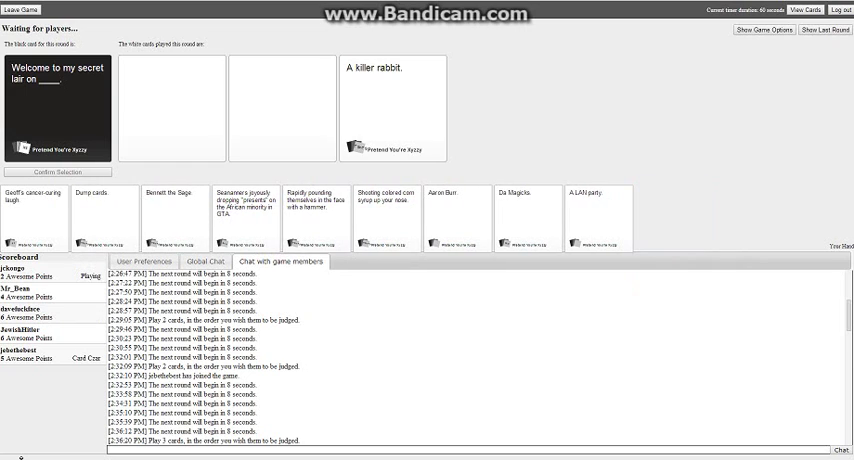